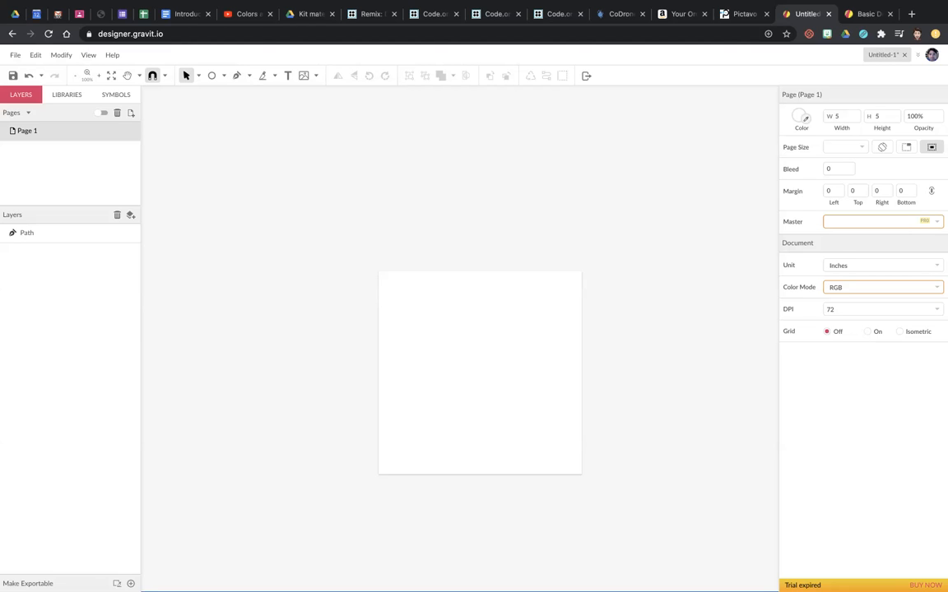
- Draw a closed Pen path about 3.28 by 3.15 in, with straight top and left edges and a curved lower-right side
click(250, 76)
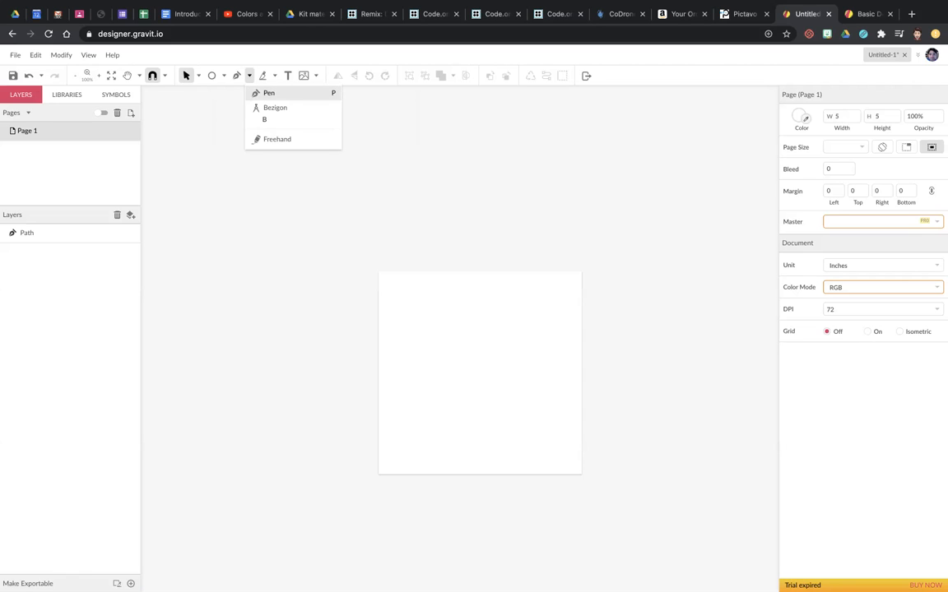
click(236, 75)
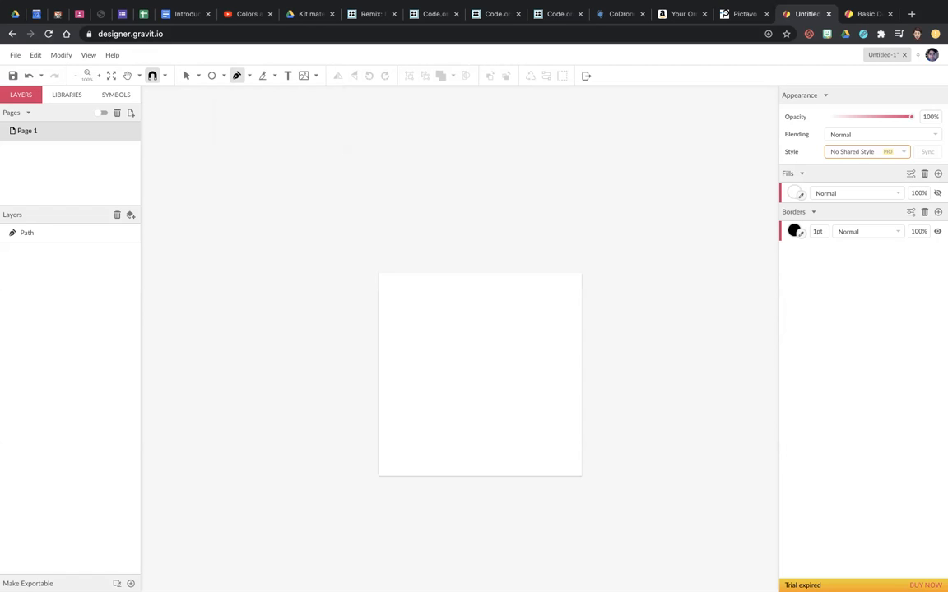
click(440, 299)
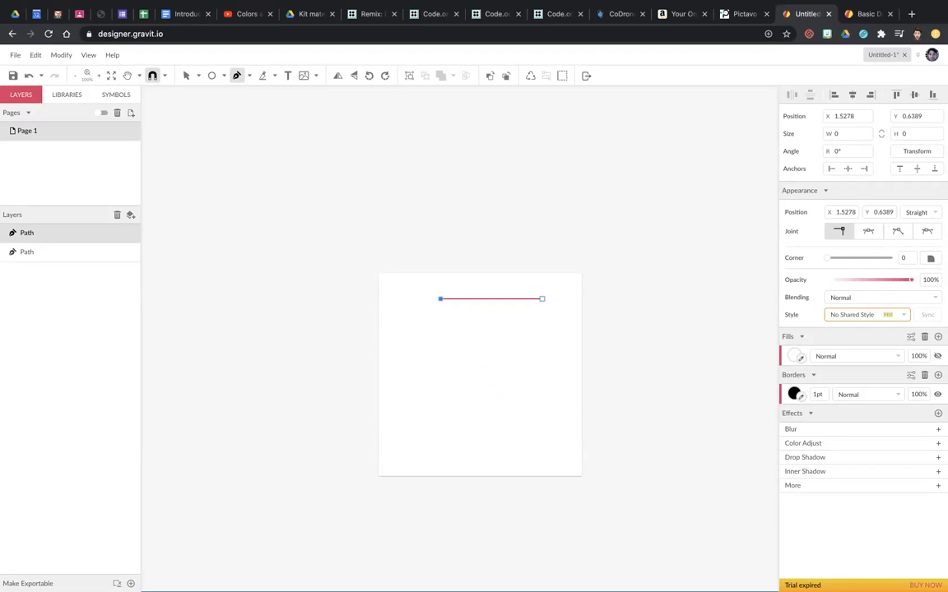
click(542, 298)
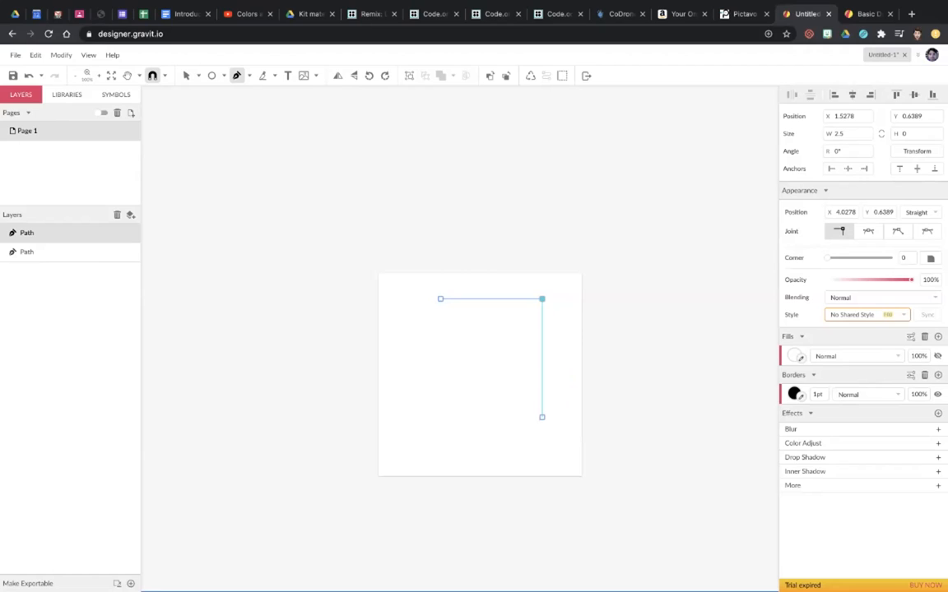
click(541, 417)
drag(541, 417, 606, 384)
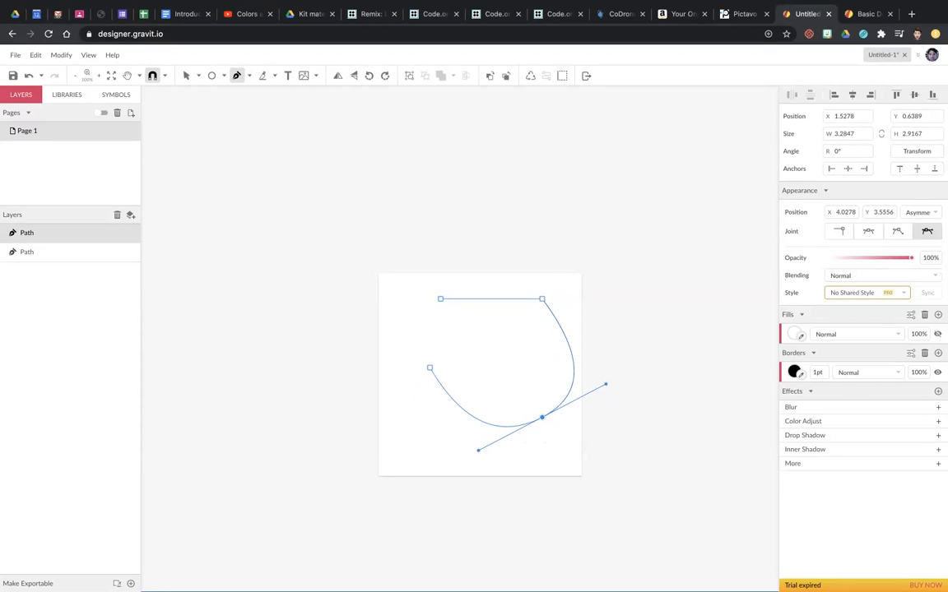
click(441, 368)
click(440, 368)
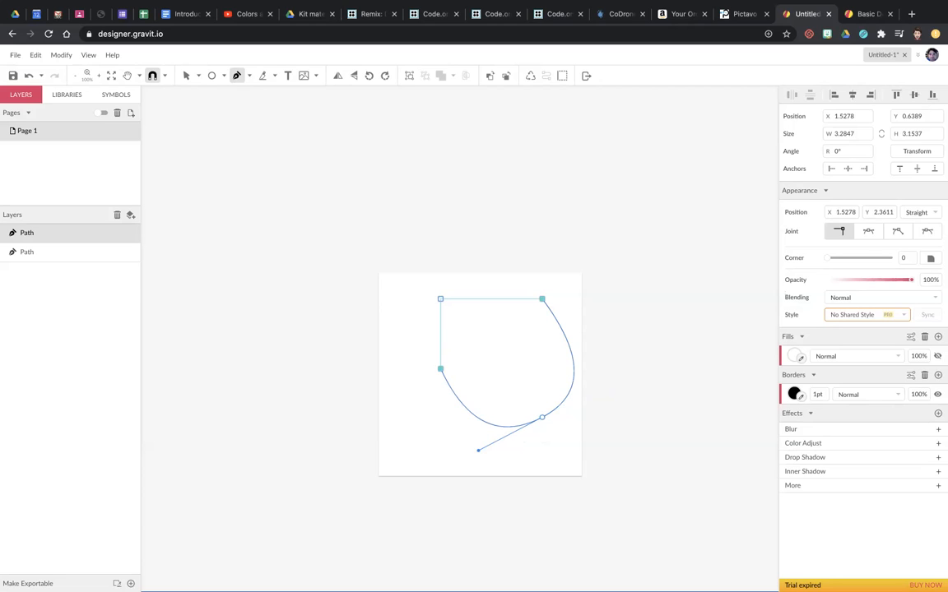
click(440, 299)
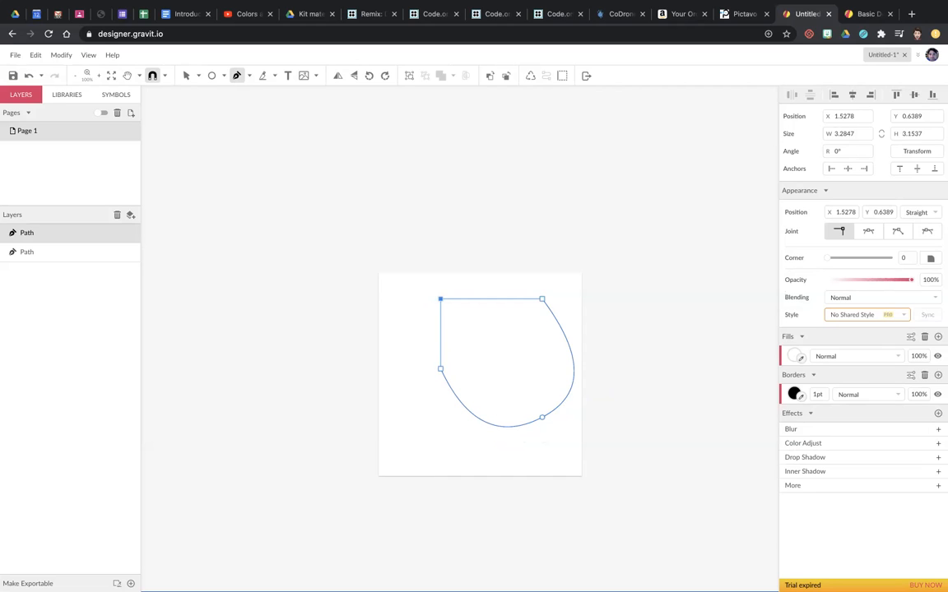
key(Escape)
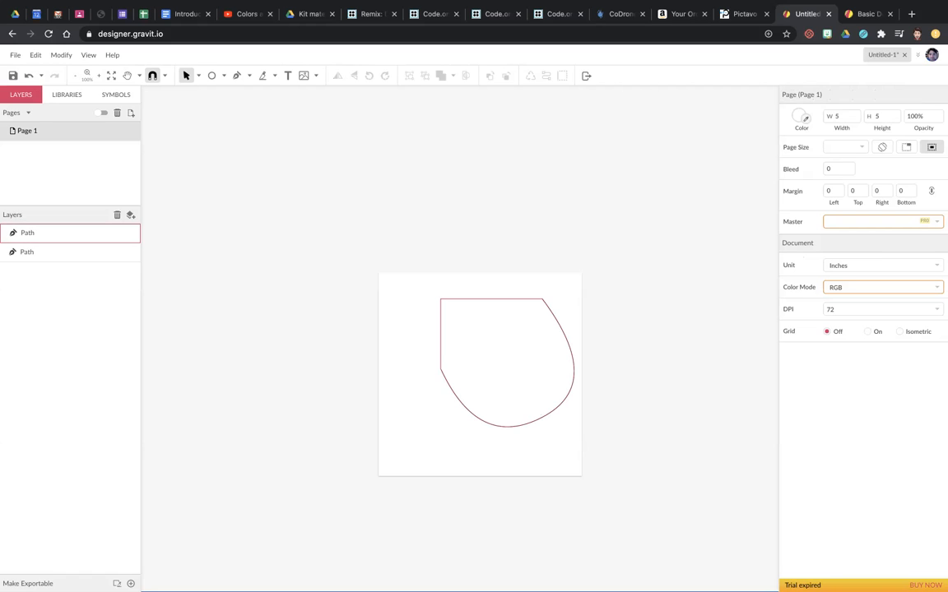
- Move the closed path nearer the page centre, to about X 0.90, Y 0.92 in, and fill it with brown #804747
drag(507, 363, 481, 374)
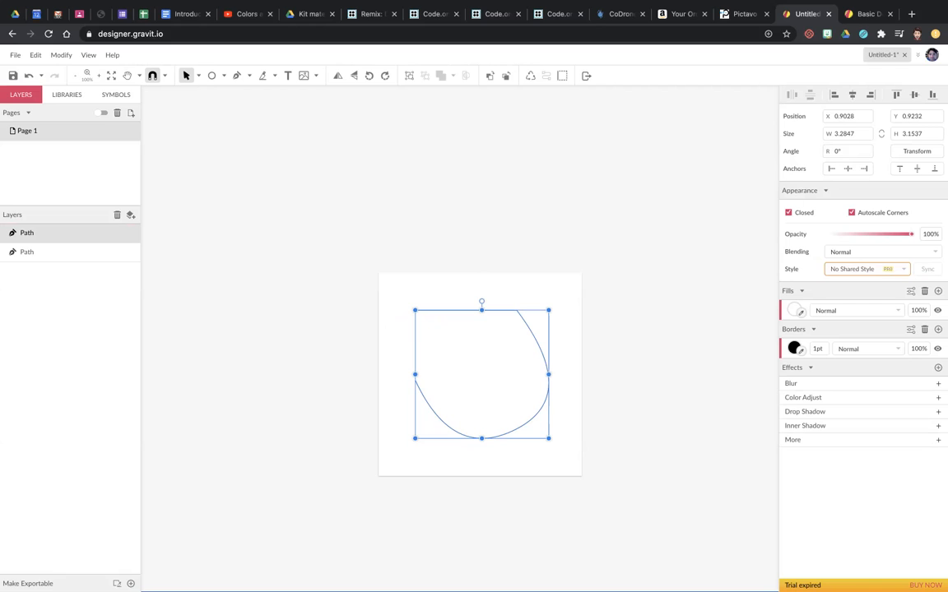
click(794, 311)
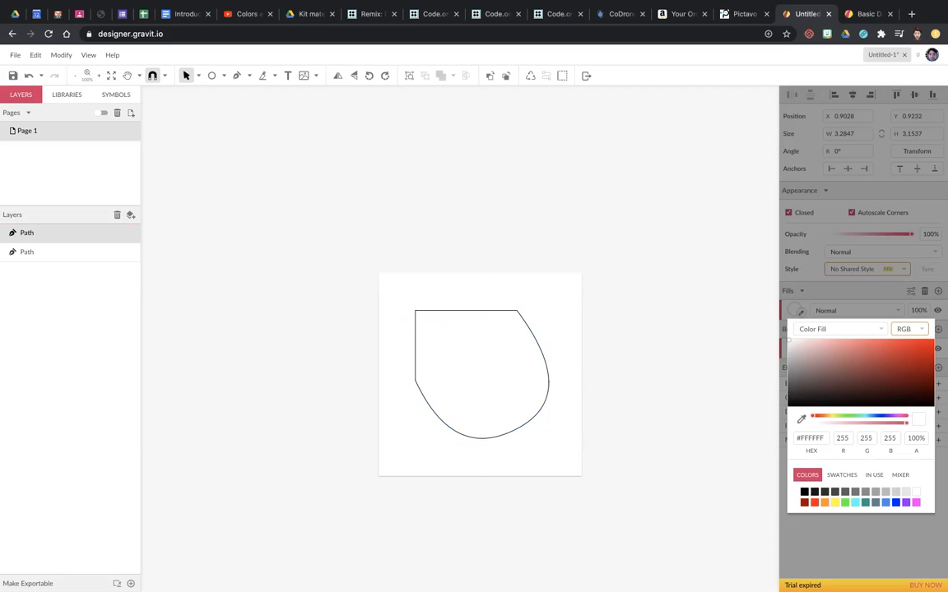
click(852, 373)
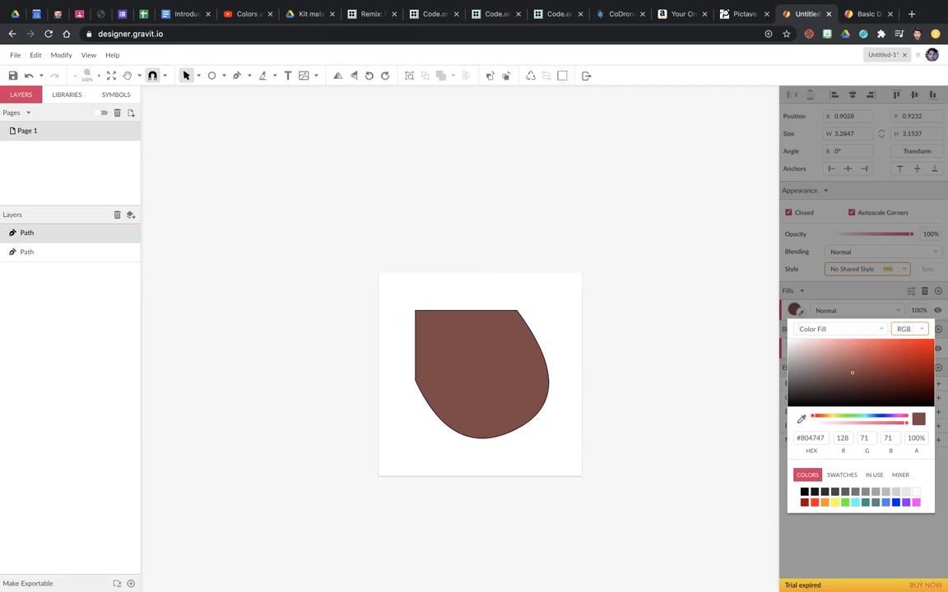
click(657, 362)
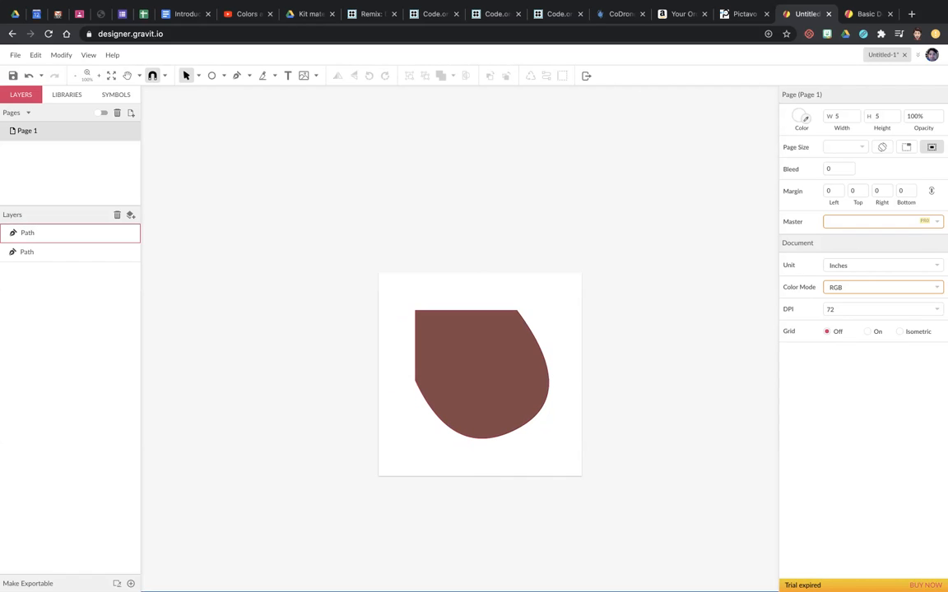
- Set the brown shape's black border width to 4 pt and deselect the shape
click(495, 370)
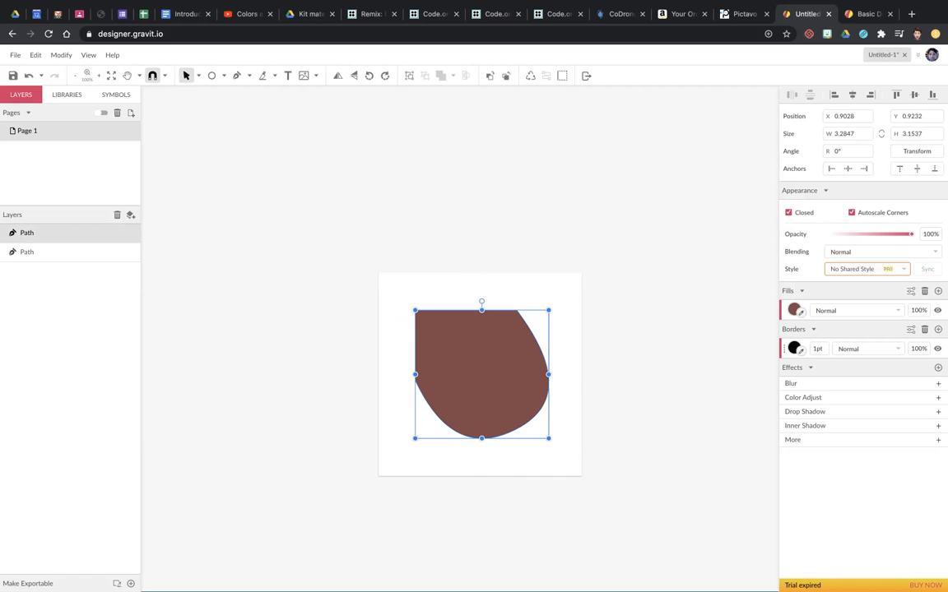
click(794, 348)
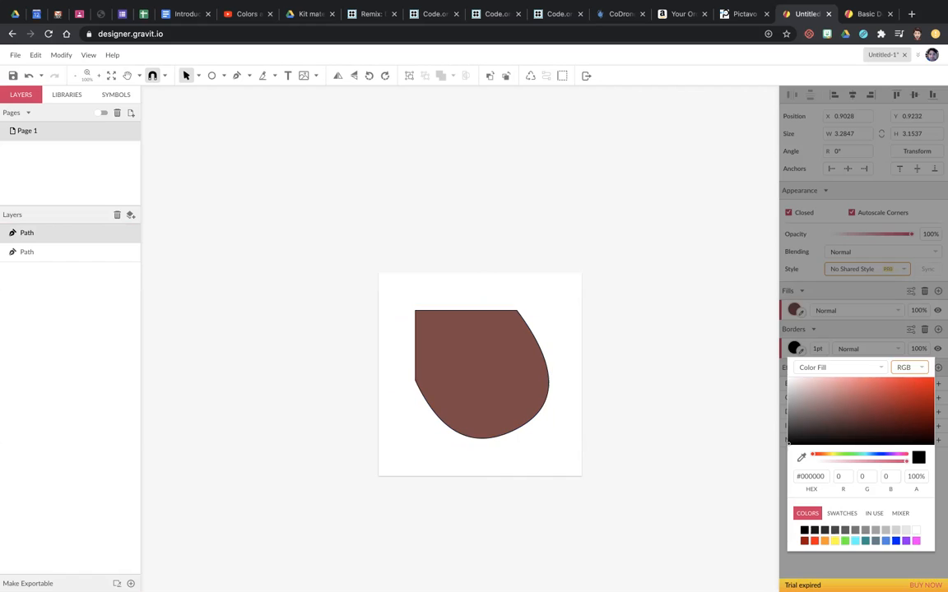
click(794, 348)
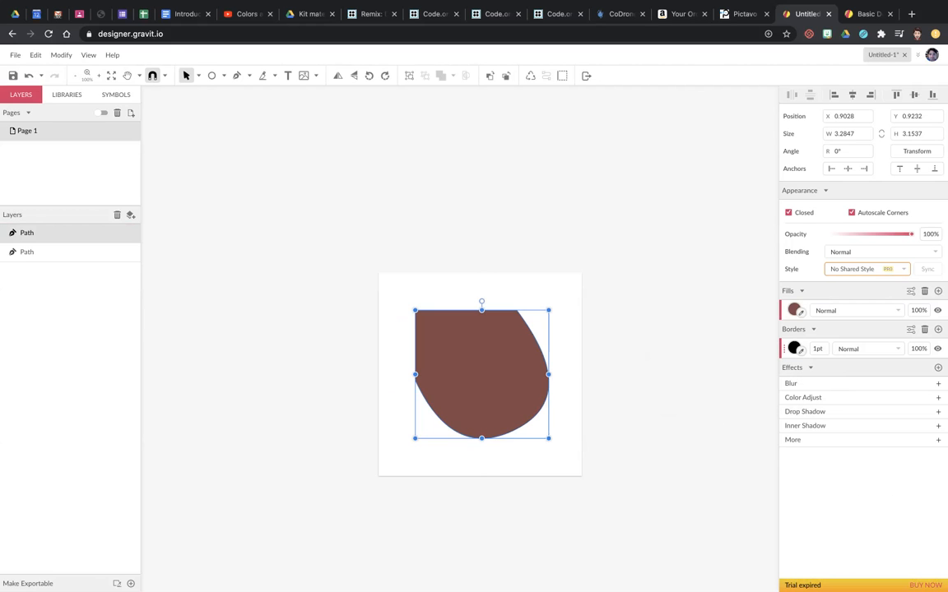
click(815, 349)
text(4)
key(Return)
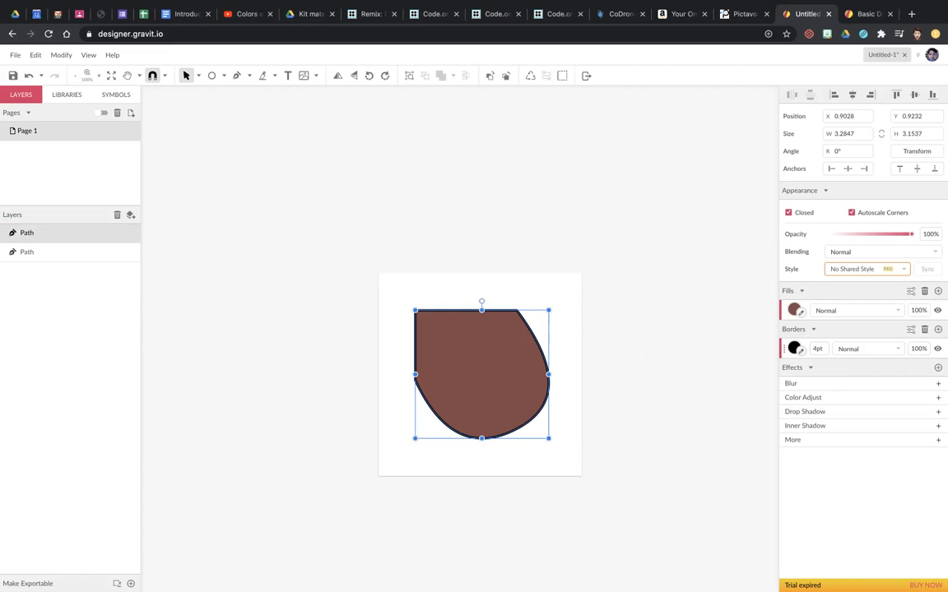
click(646, 358)
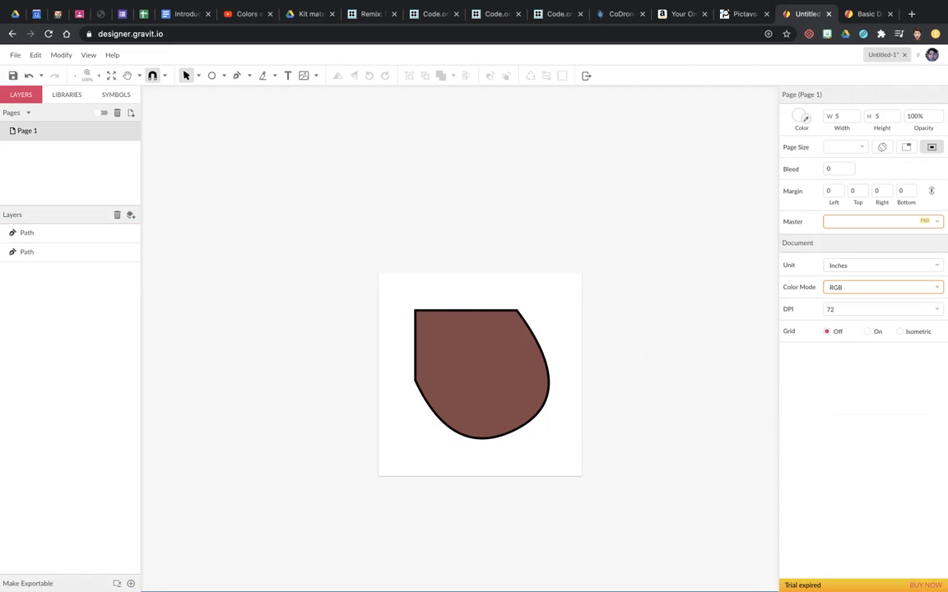
- Place a single Pen anchor point on the brown shape's upper edge and end the path there
click(237, 75)
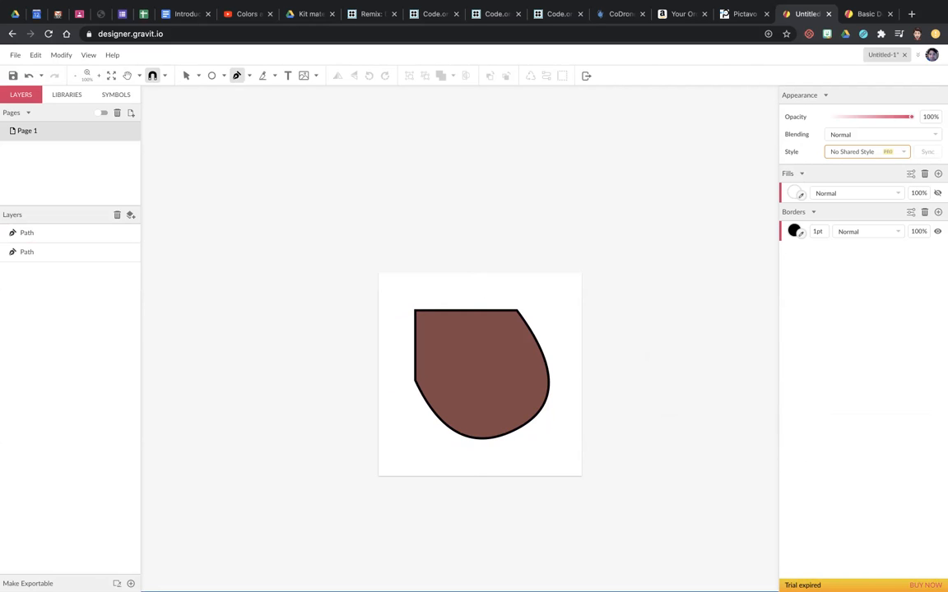
click(465, 312)
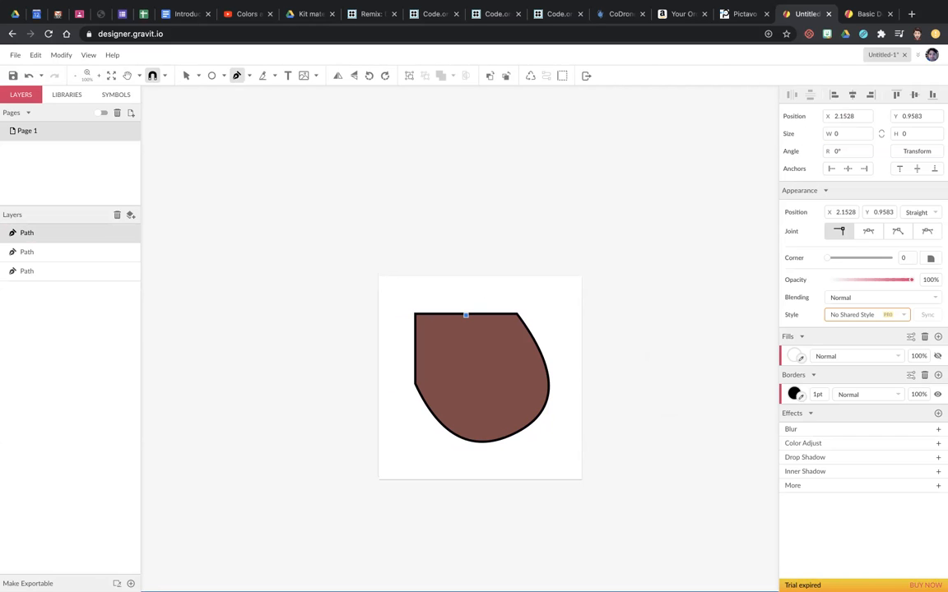
key(Escape)
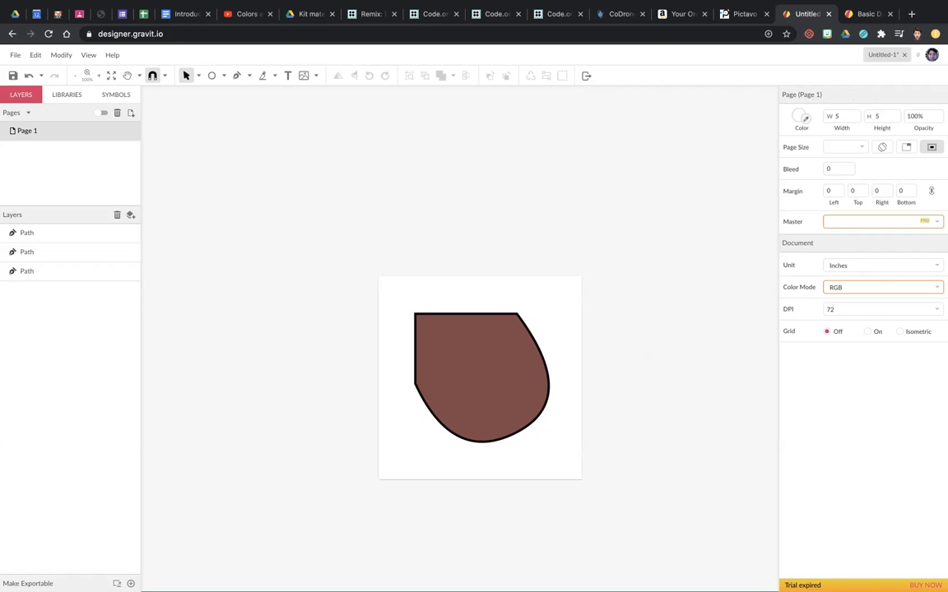
- Reshape the brown path with Subselect, moving its upper-right corner to about 3.82, 0.44 in and its lower curve point to about 3.13, 3.54 in
click(198, 75)
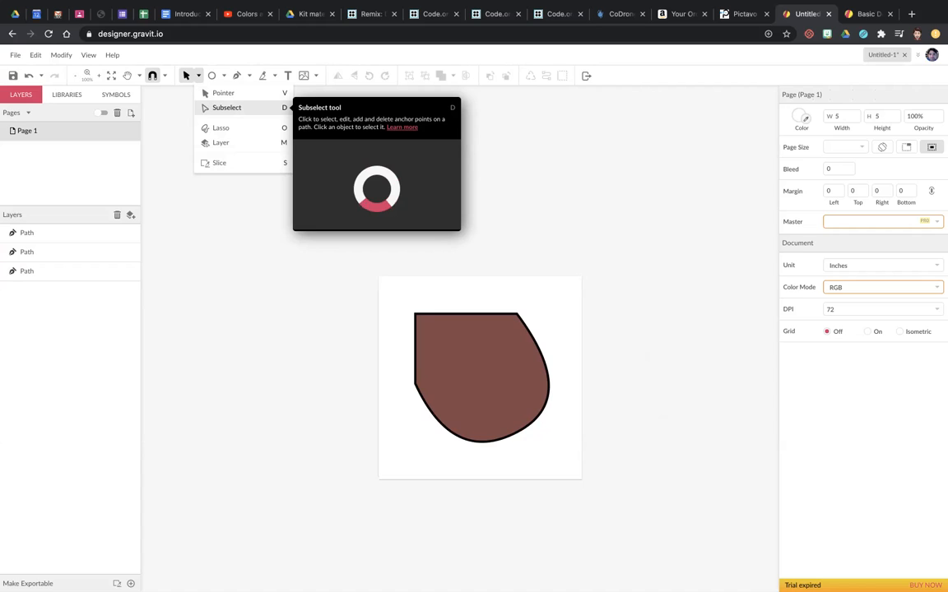
click(226, 108)
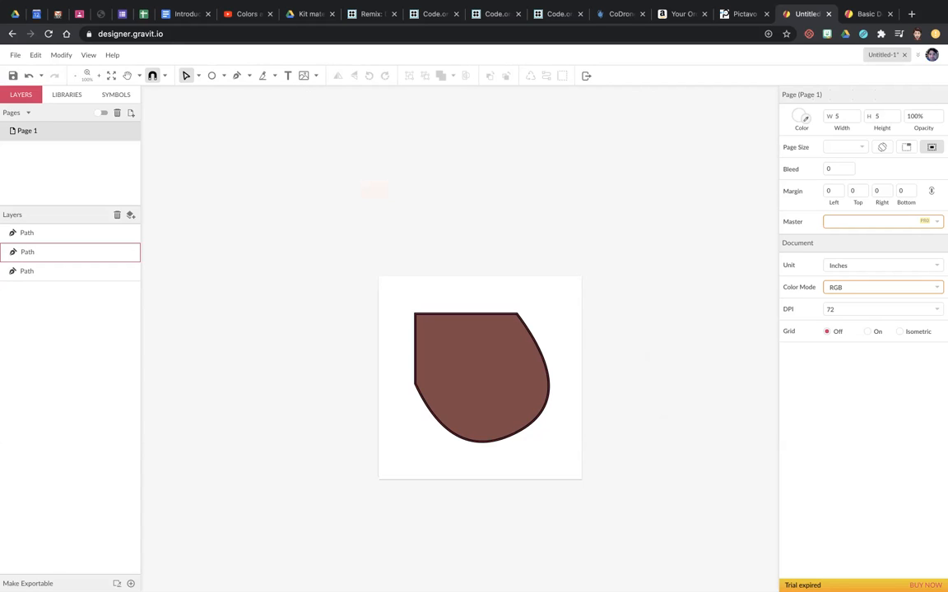
click(49, 252)
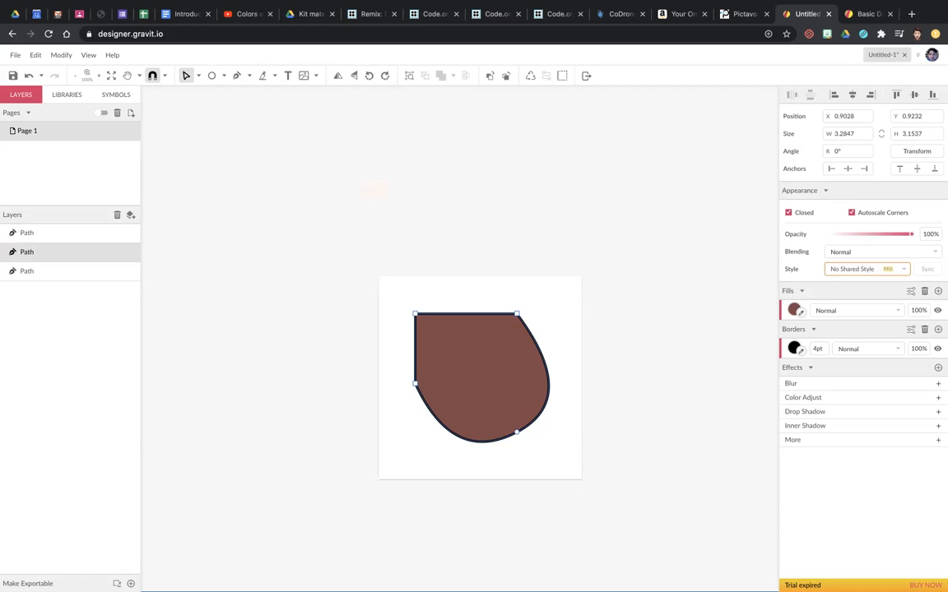
drag(517, 314, 533, 294)
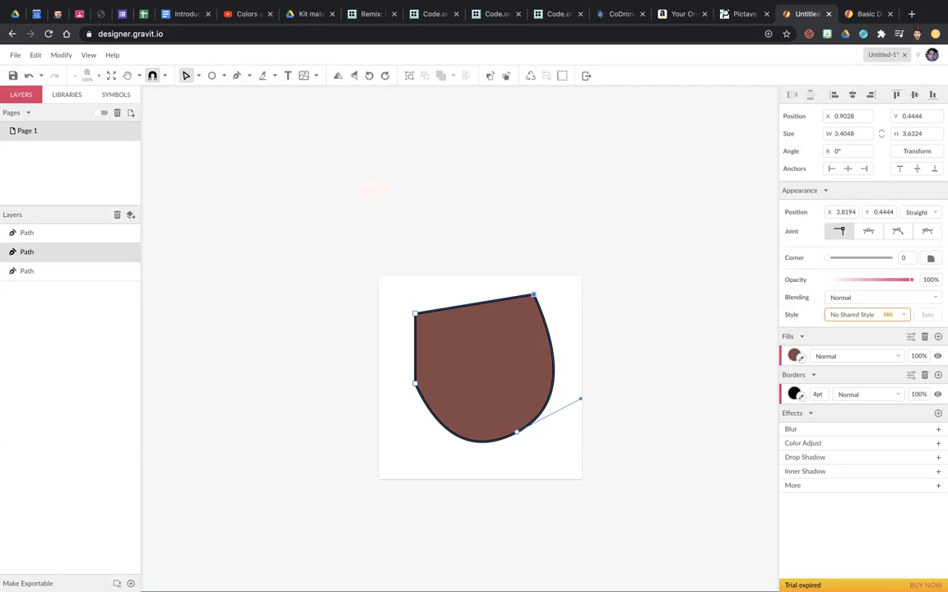
mouse_move(517, 431)
mouse_down()
mouse_move(498, 394)
mouse_move(505, 421)
mouse_up()
mouse_move(569, 386)
mouse_down()
mouse_move(577, 416)
mouse_move(562, 379)
mouse_up()
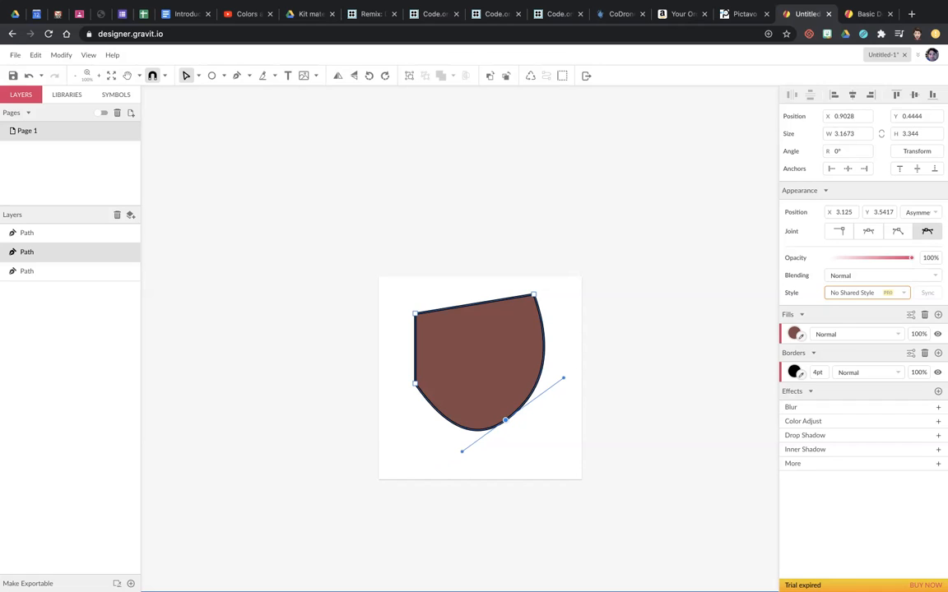
- Scale the whole brown shape down with the Pointer to about 0.57 by 0.60 in at the page's lower-right corner, then deselect it
click(199, 75)
click(222, 93)
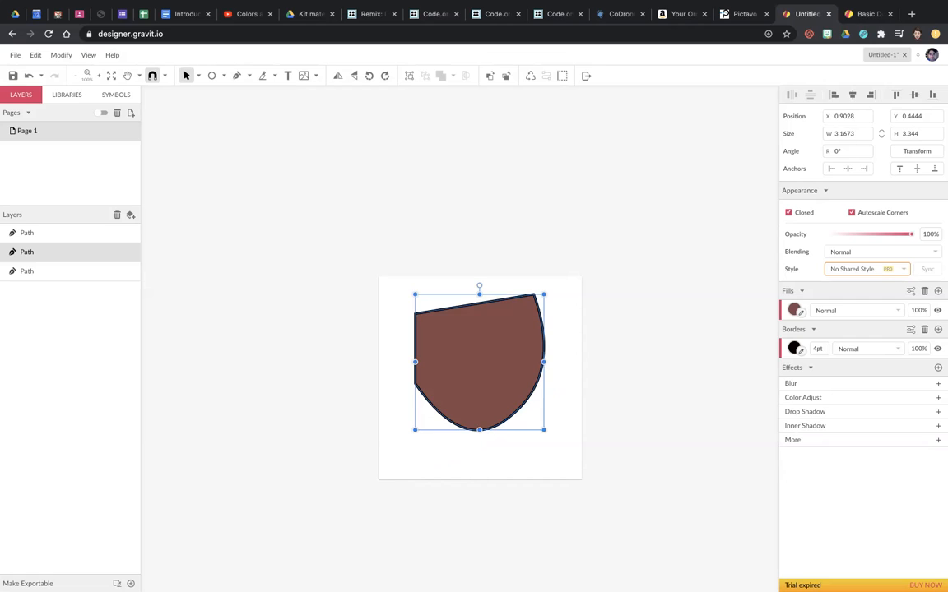
drag(414, 295, 558, 455)
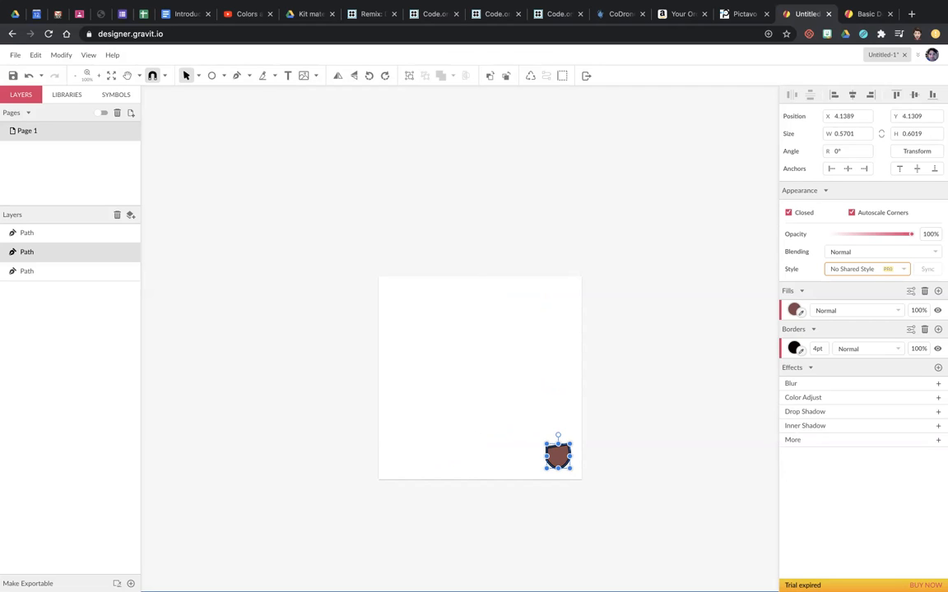
key(Escape)
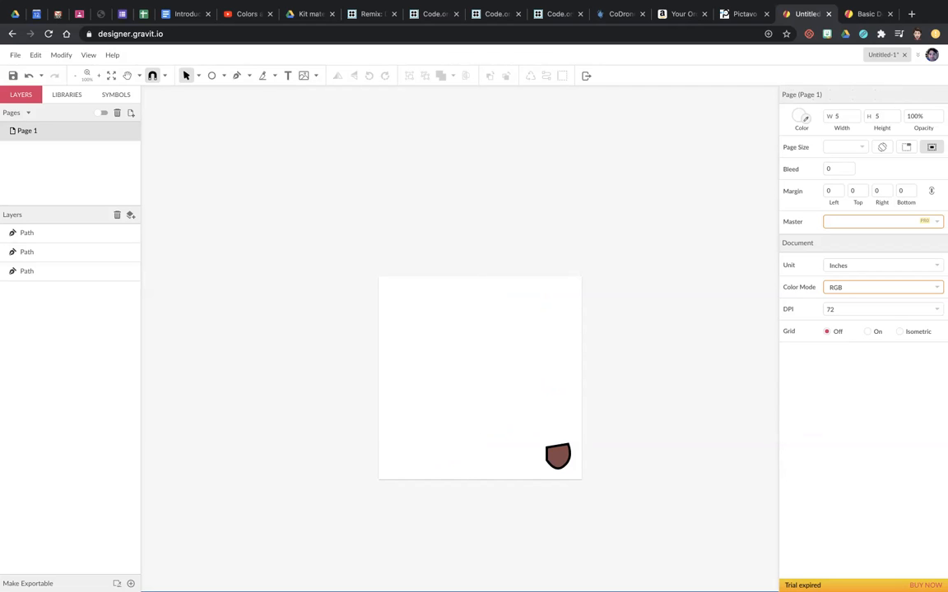